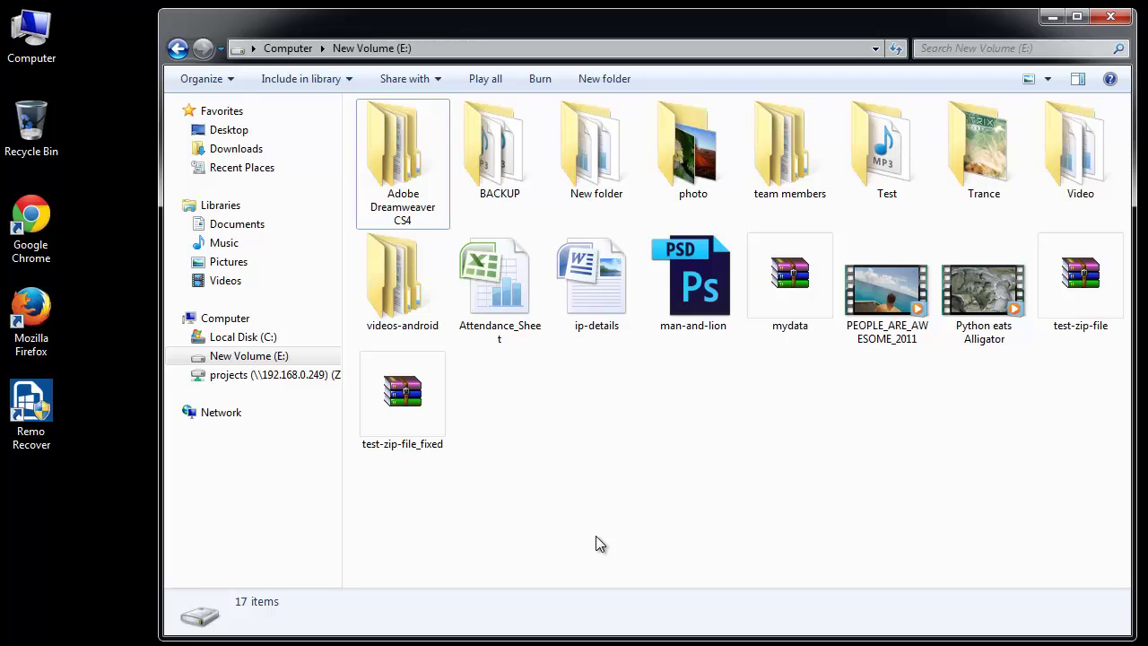
Step: Delete the Desert image from the photo folder on New Volume (E:) by moving it to the Recycle Bin
double_click(700, 183)
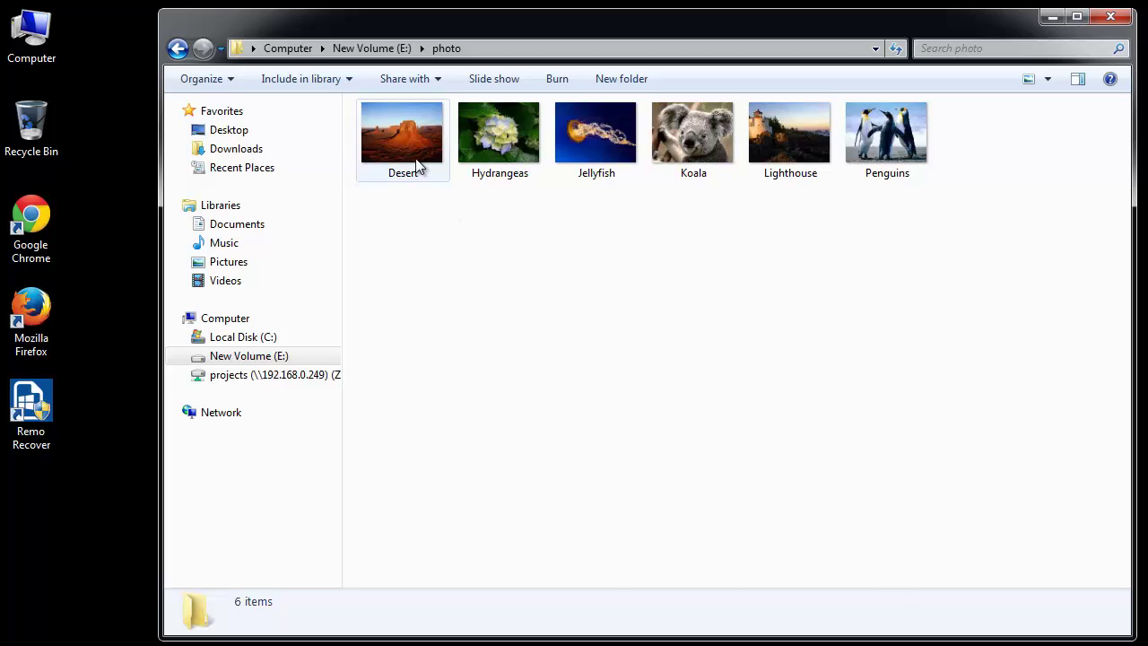
drag(415, 154, 39, 146)
click(428, 272)
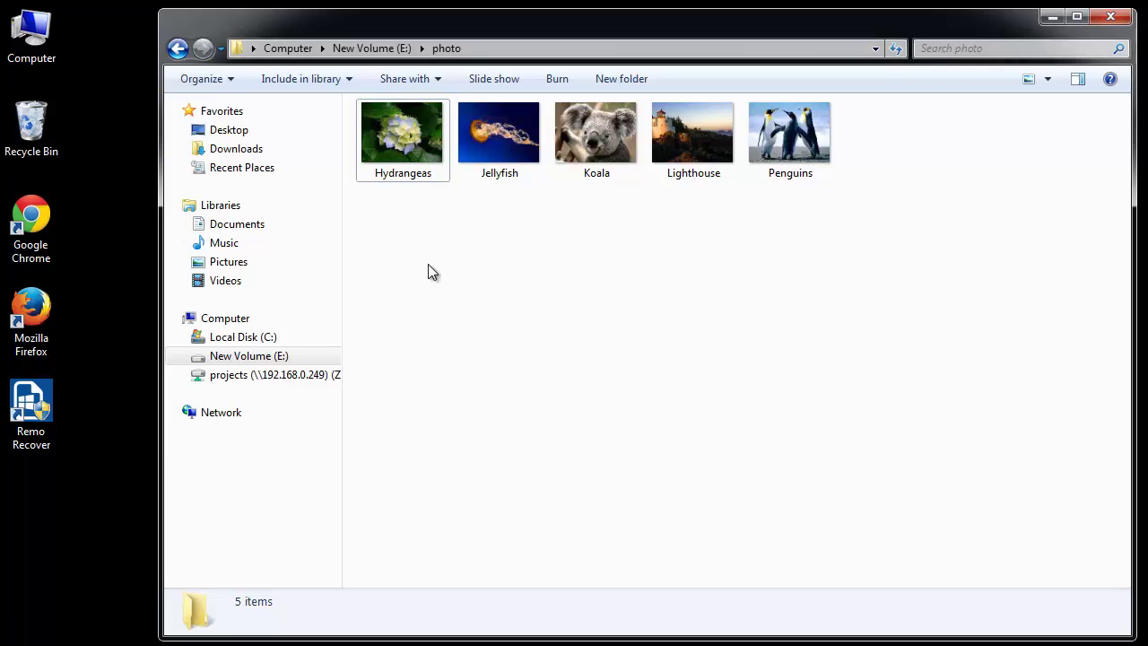
Step: Empty the Recycle Bin and return to the photo folder
right_click(56, 108)
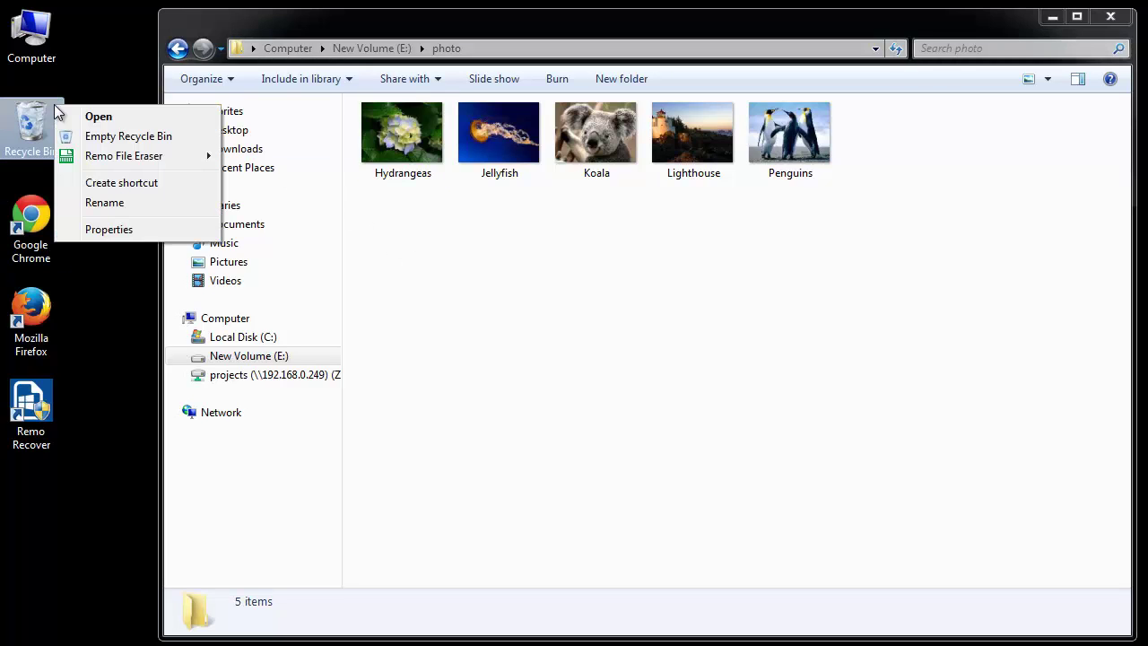
click(120, 136)
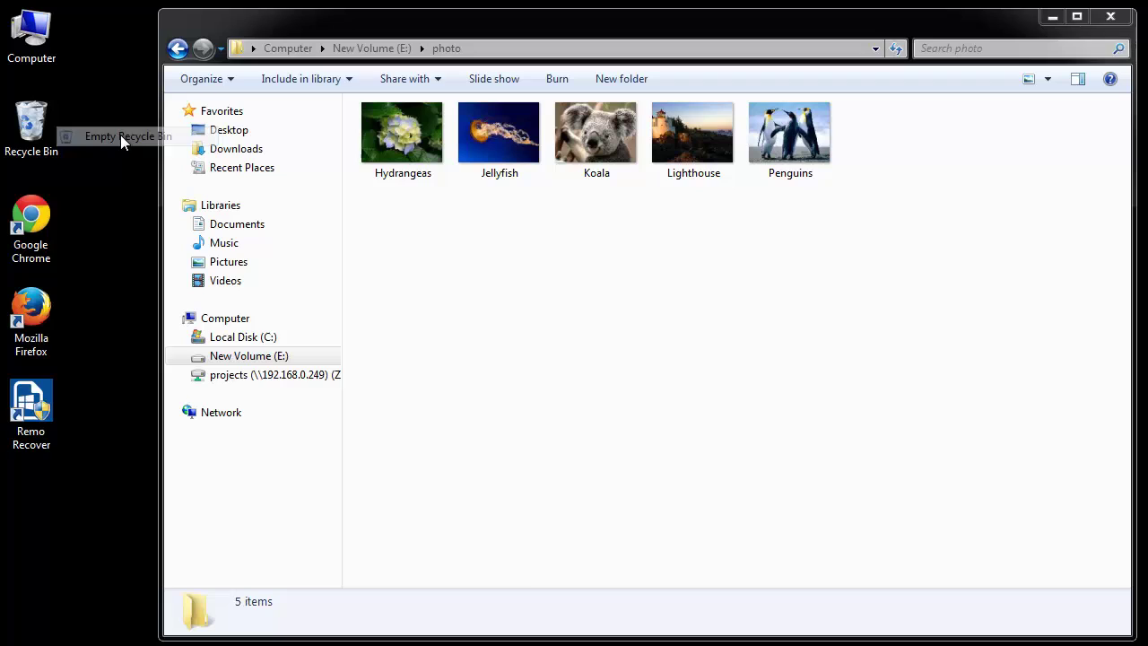
click(710, 396)
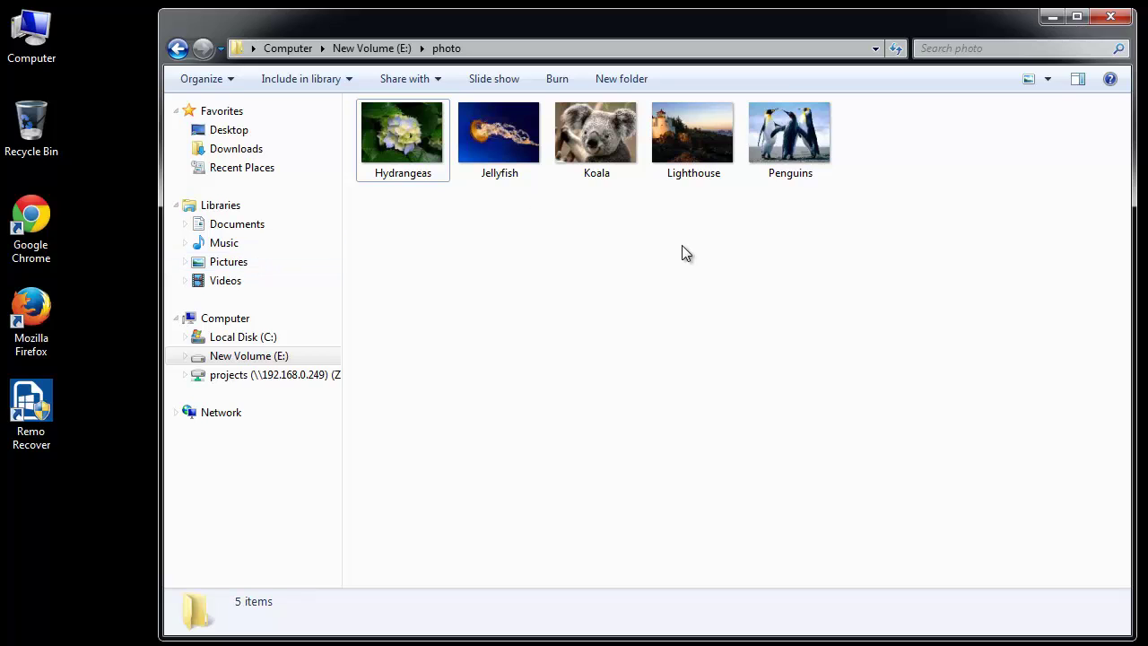
Step: Check the photo folder on New Volume (E:) for restorable previous versions, then close its properties
key(alt+Up)
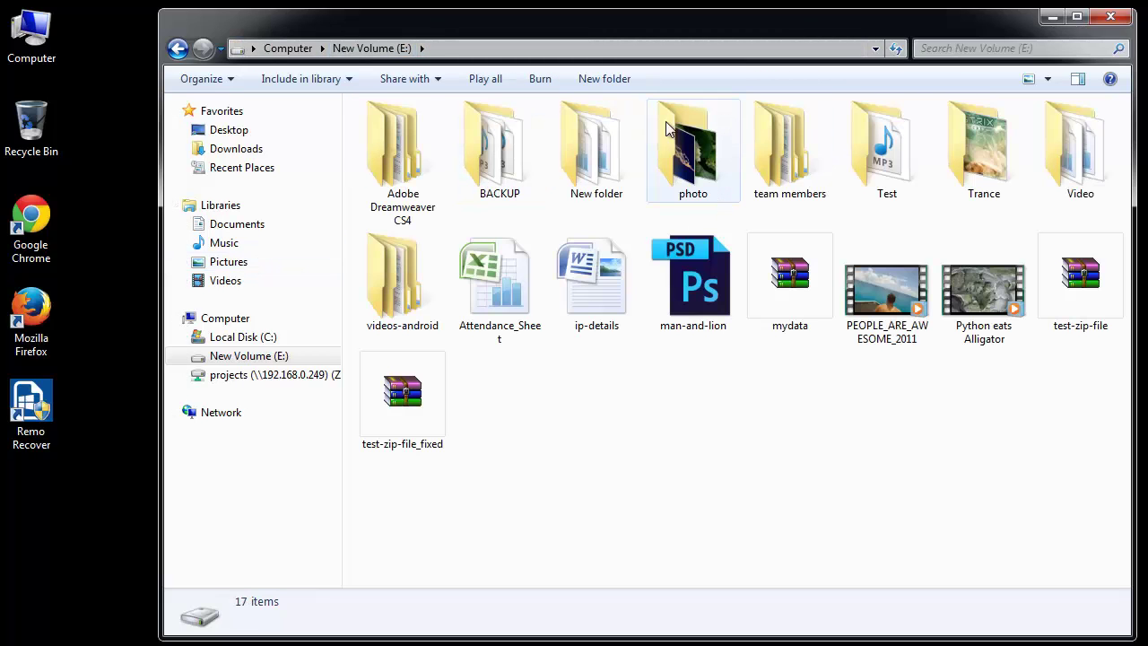
right_click(686, 172)
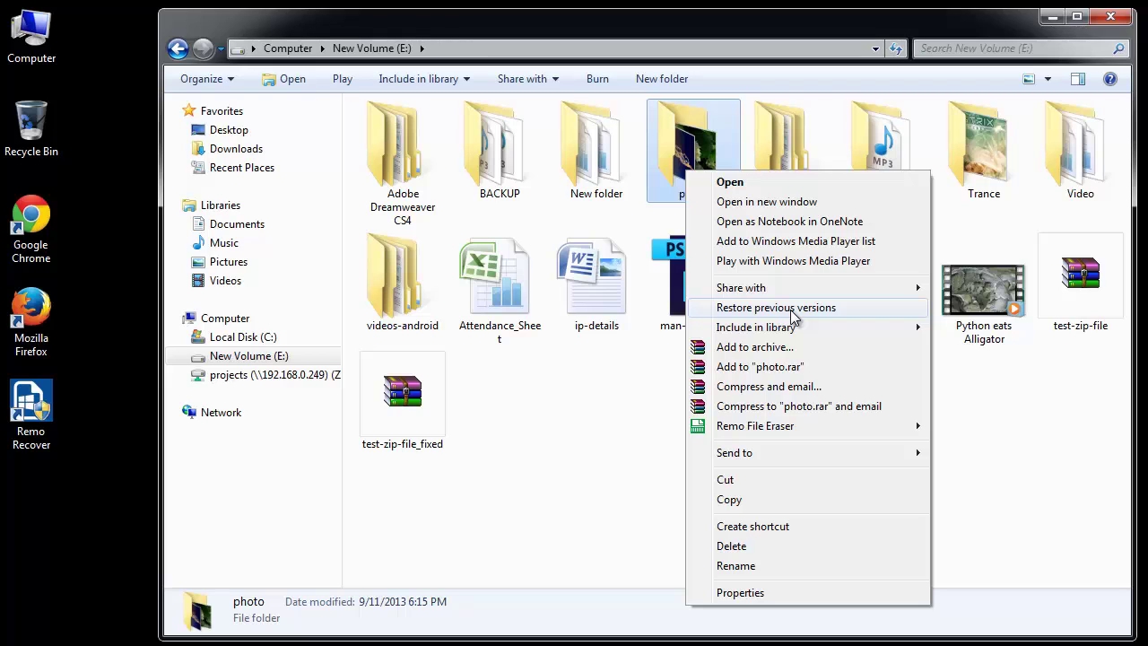
click(792, 309)
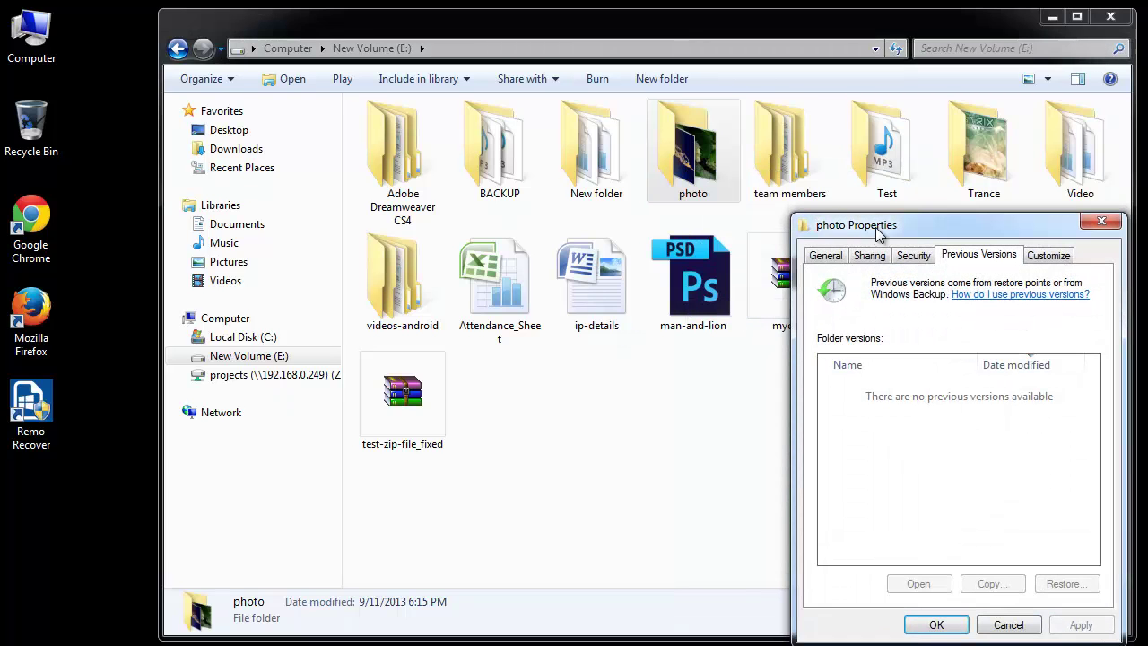
drag(877, 231, 860, 213)
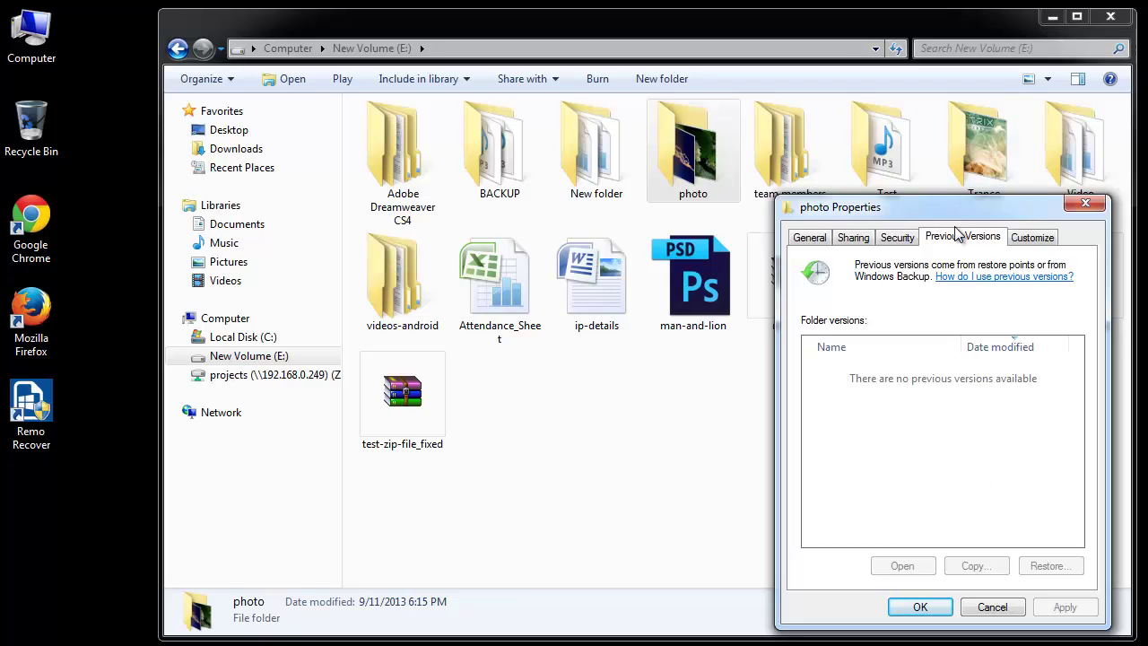
drag(952, 208, 888, 164)
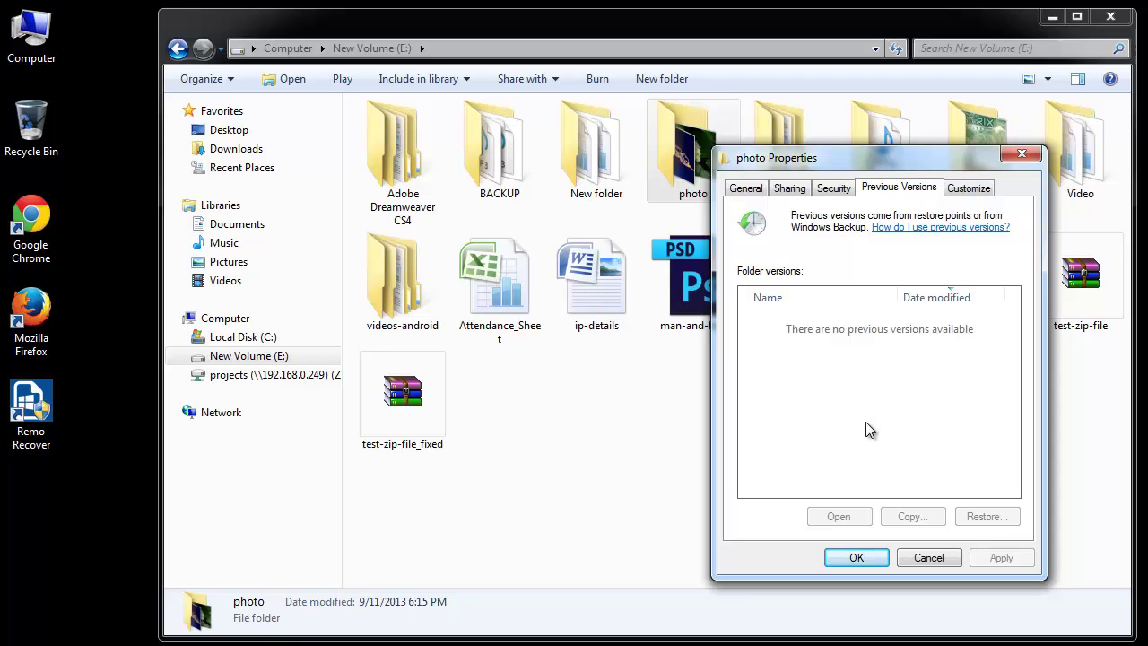
click(875, 558)
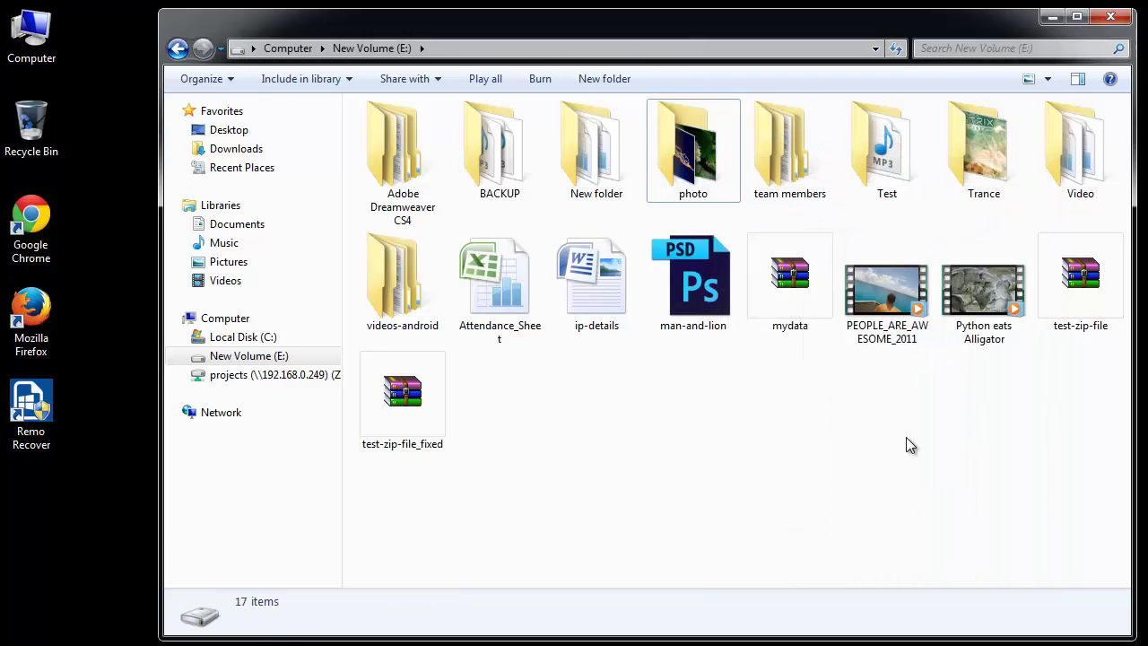
click(1052, 16)
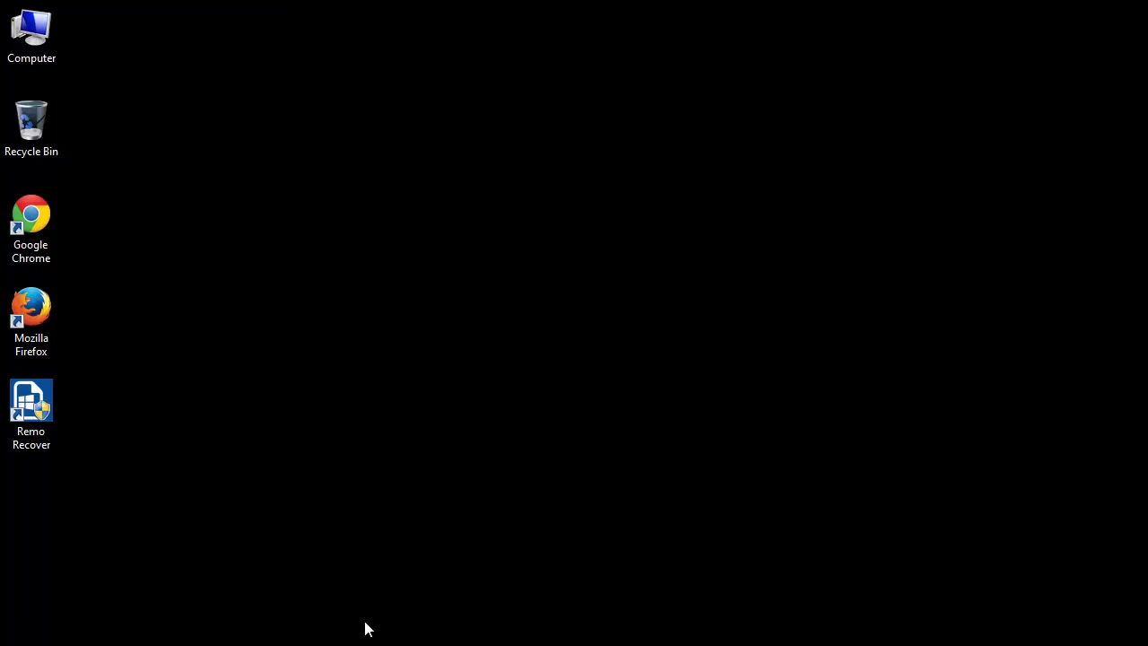
text(rec)
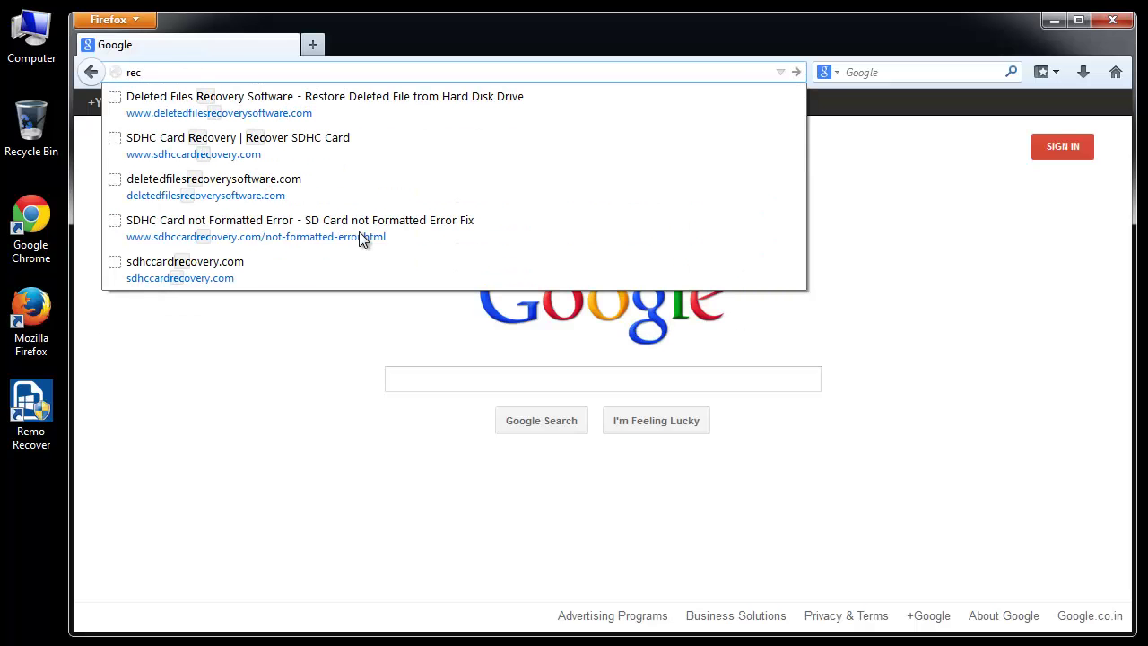
key(Return)
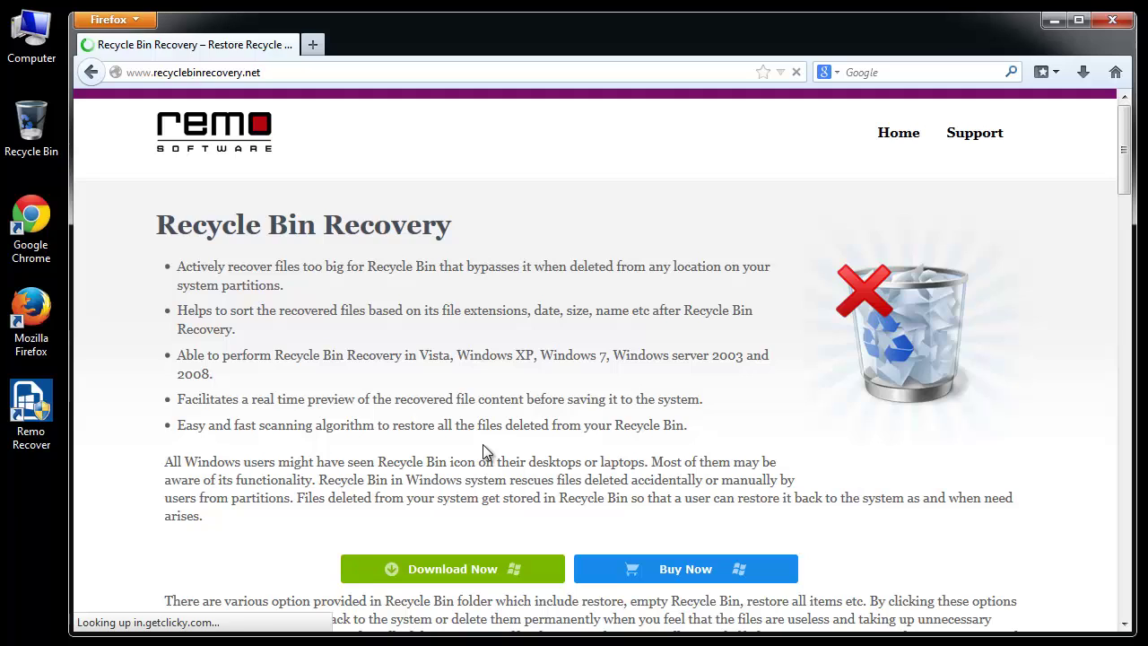
click(441, 570)
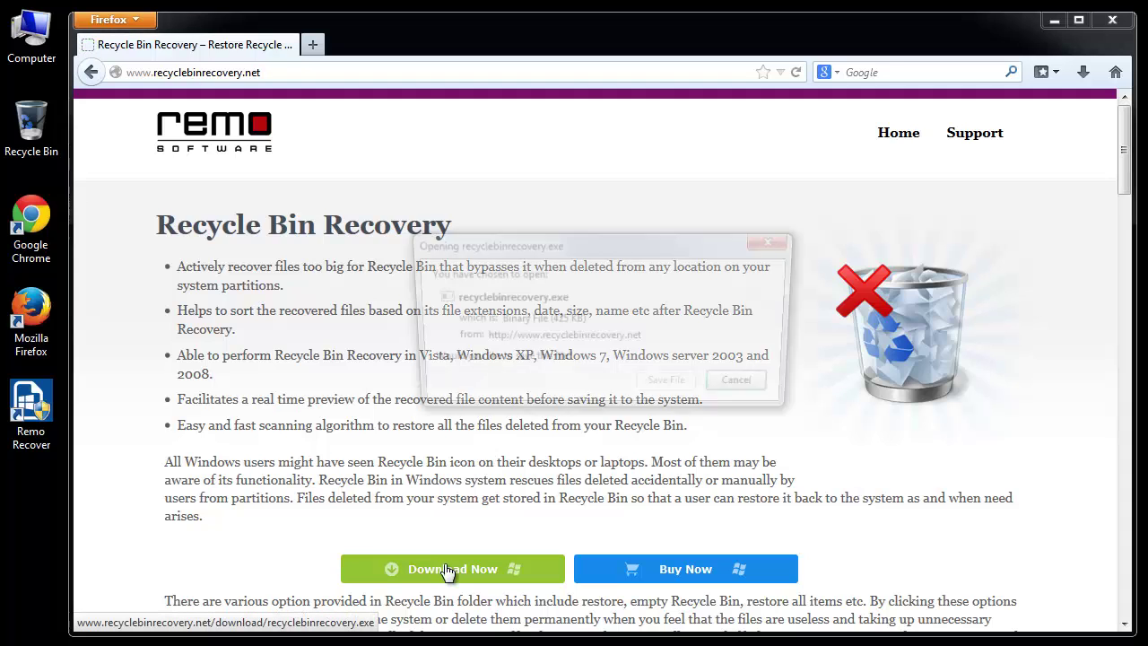
click(664, 389)
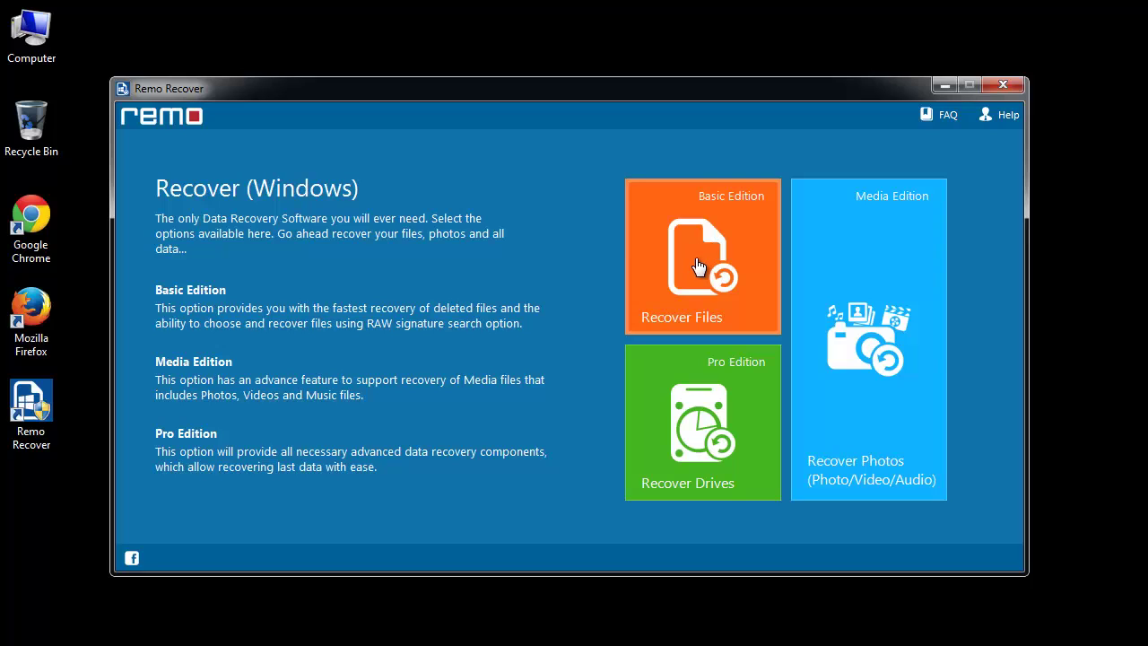
Step: In Remo Recover, scan New Volume - E: with the Recover Deleted Files option of Recover Files
click(698, 266)
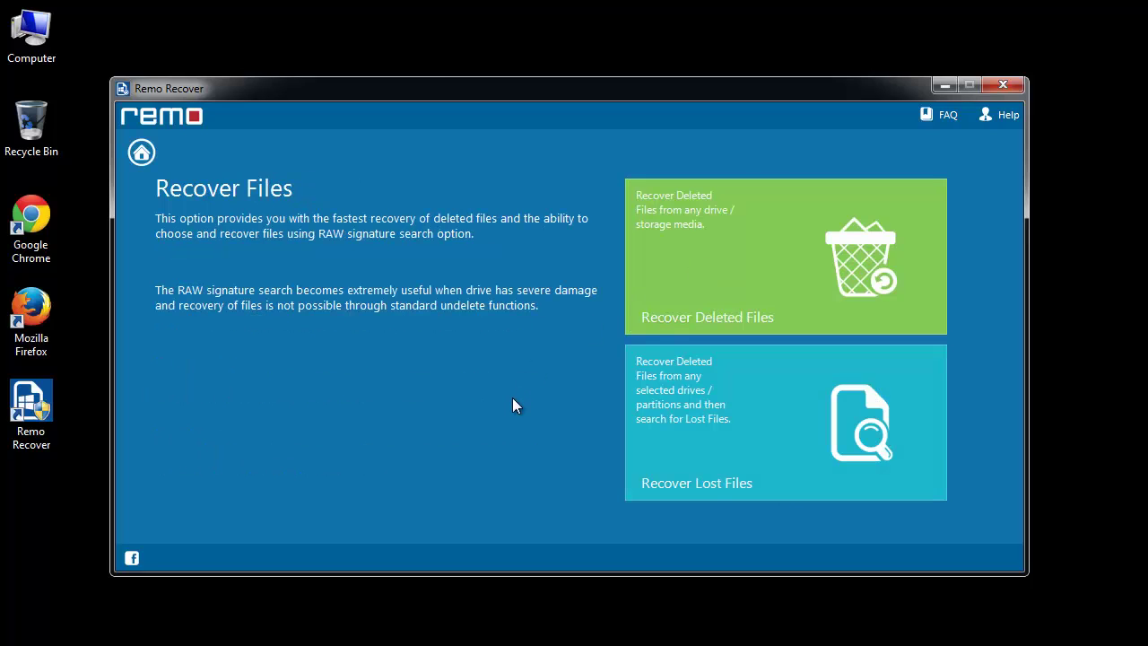
click(755, 263)
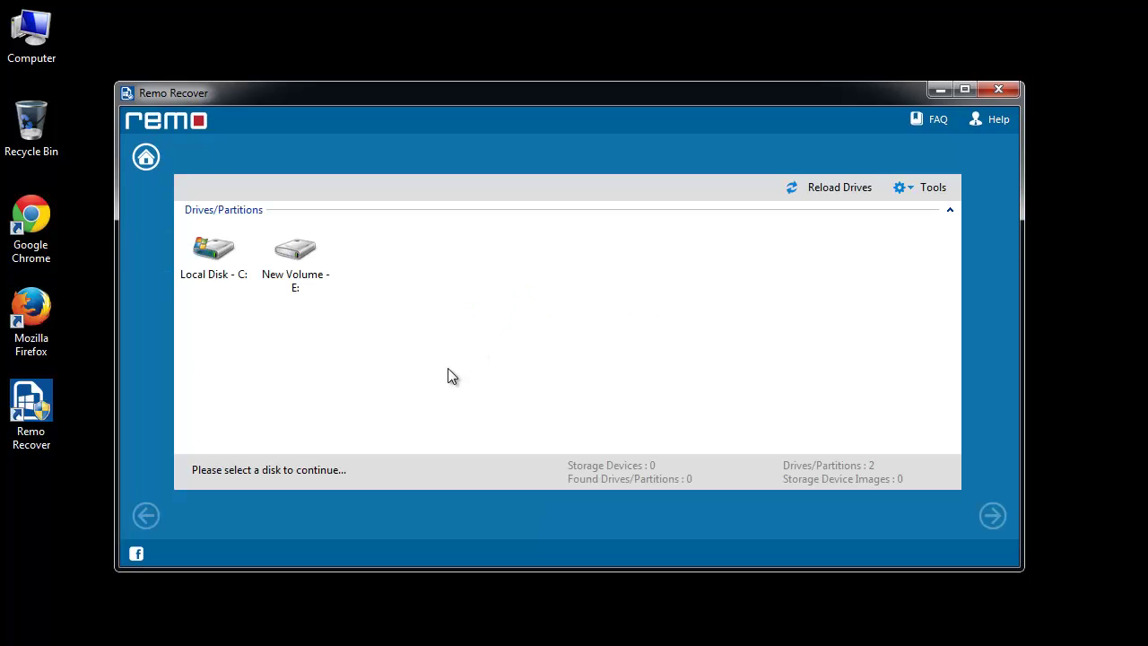
click(297, 273)
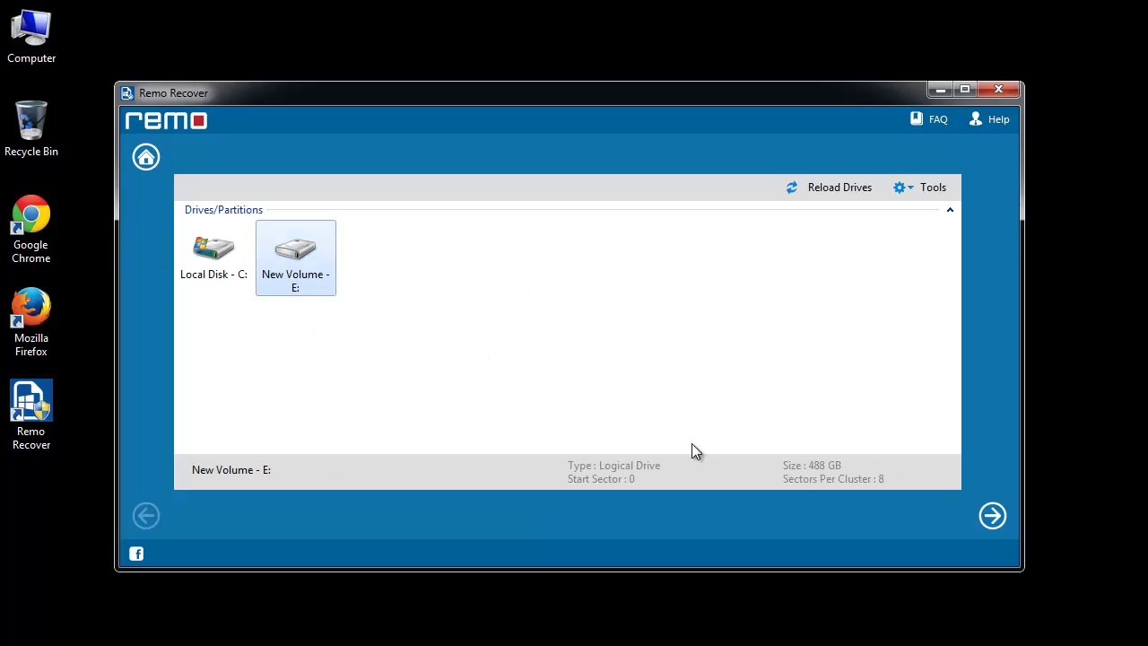
click(991, 517)
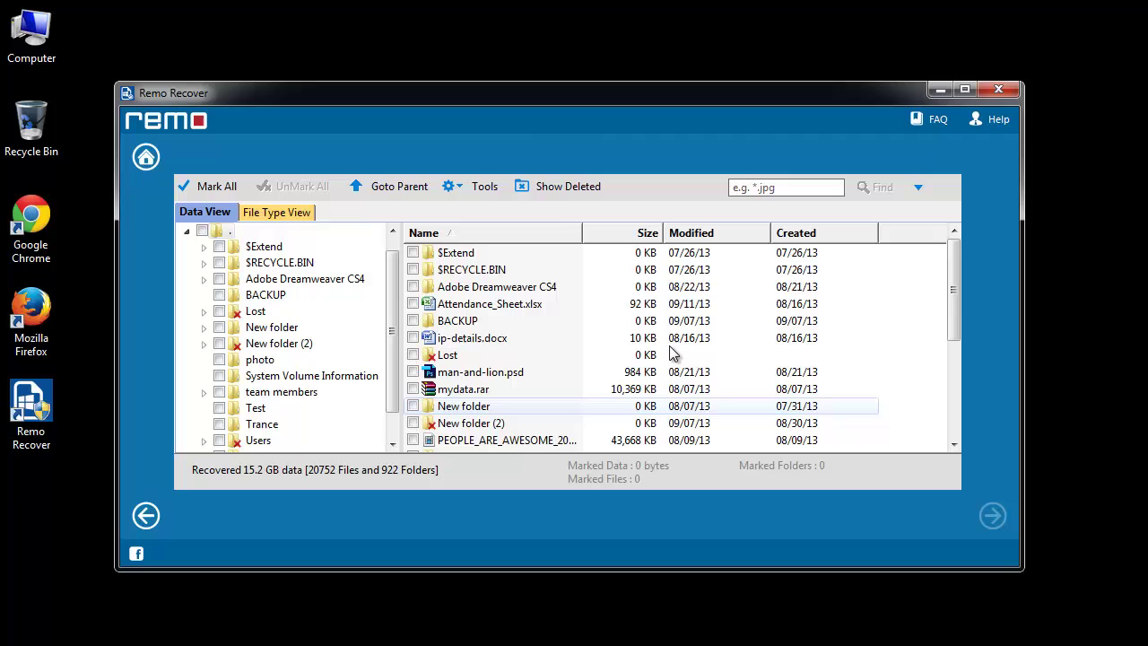
Step: Mark Hydrangeas.jpg, Jellyfish.jpg and Koala.jpg in the scanned photo folder for recovery
drag(952, 316, 952, 405)
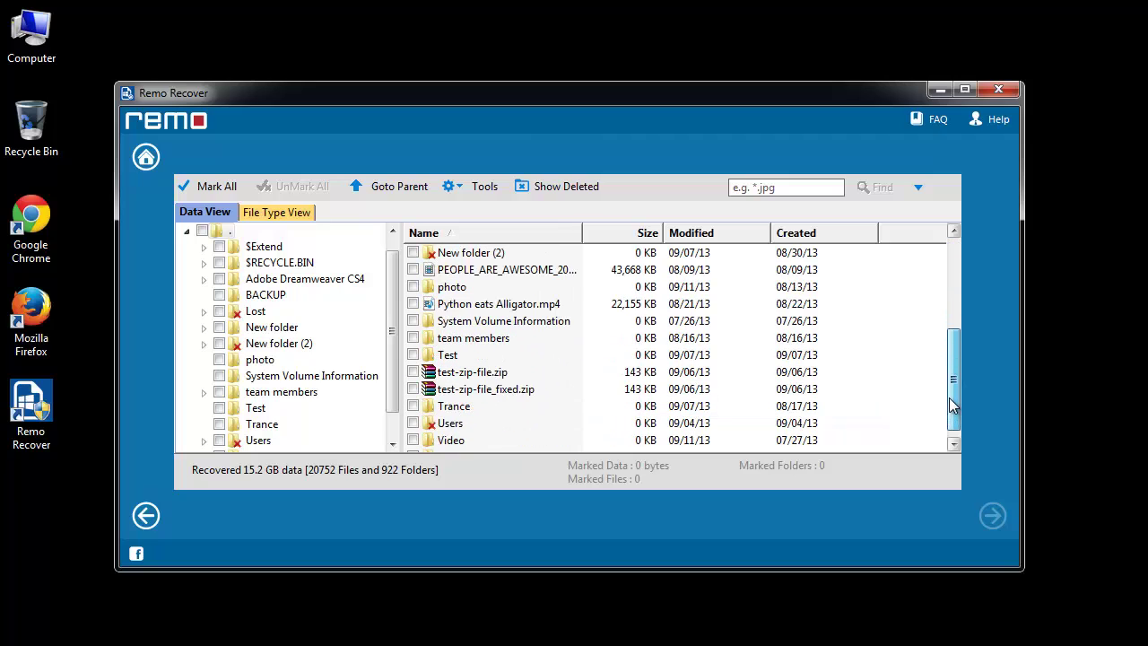
click(459, 296)
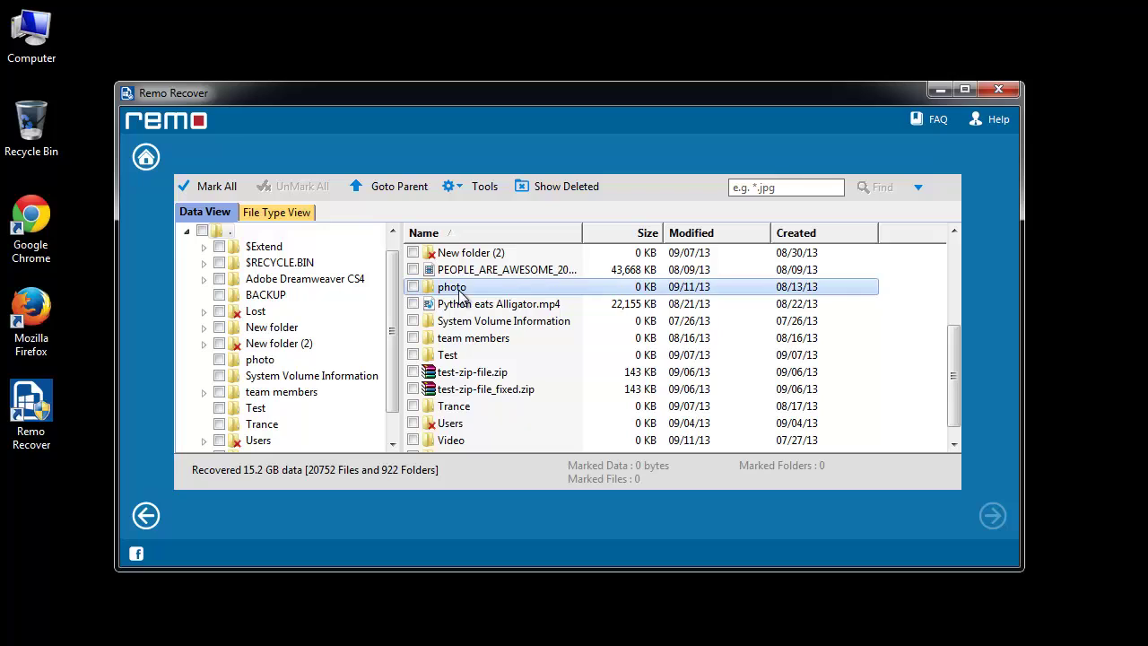
double_click(460, 296)
click(412, 253)
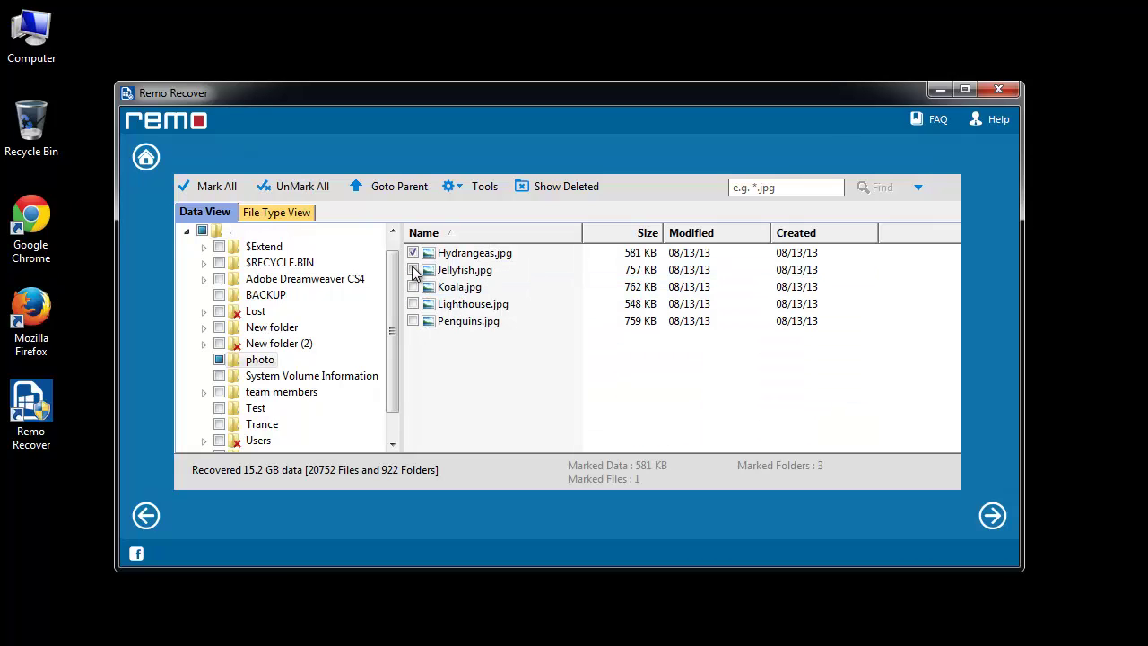
click(412, 270)
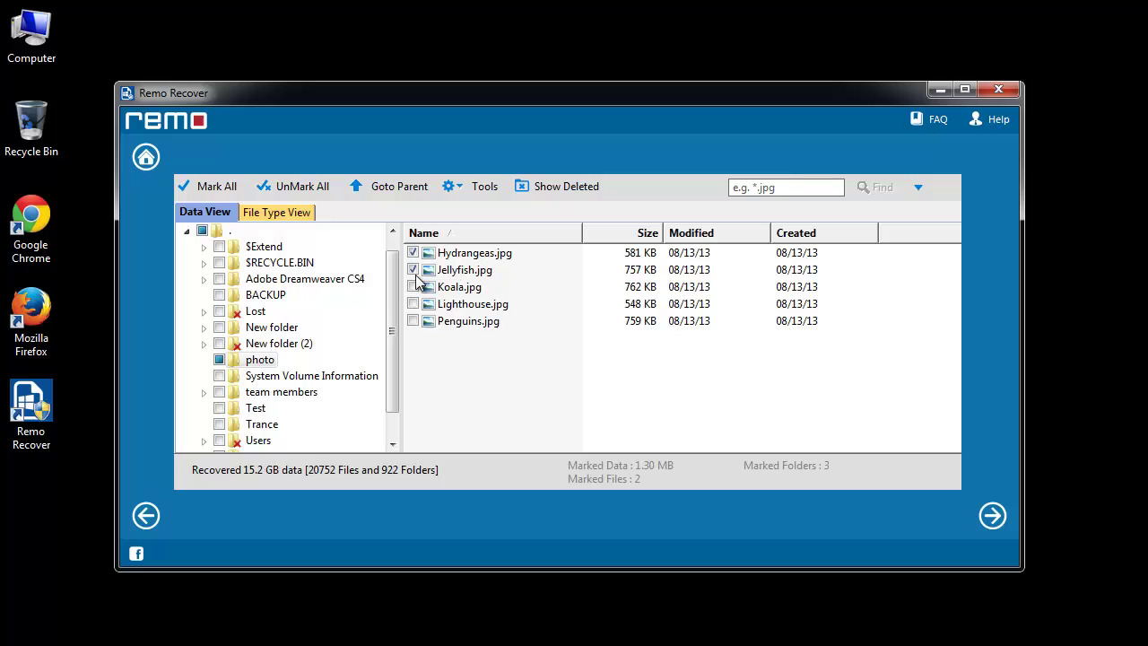
click(412, 287)
Step: Save the marked files to drive with Local Disk (C:) as the output folder
click(978, 514)
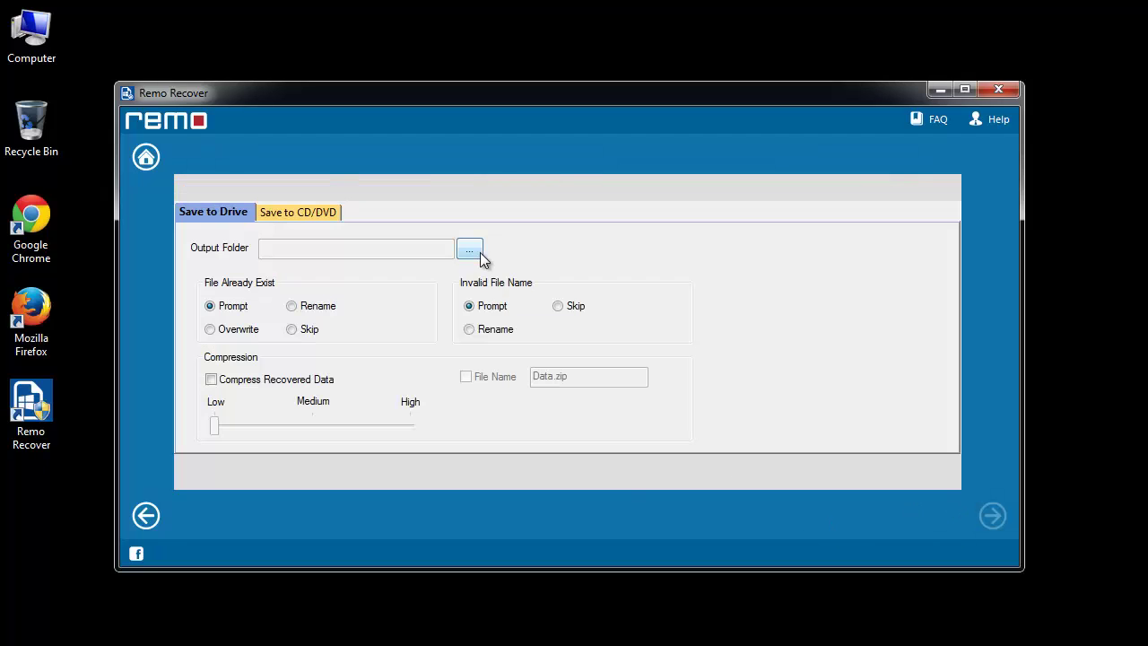
click(480, 252)
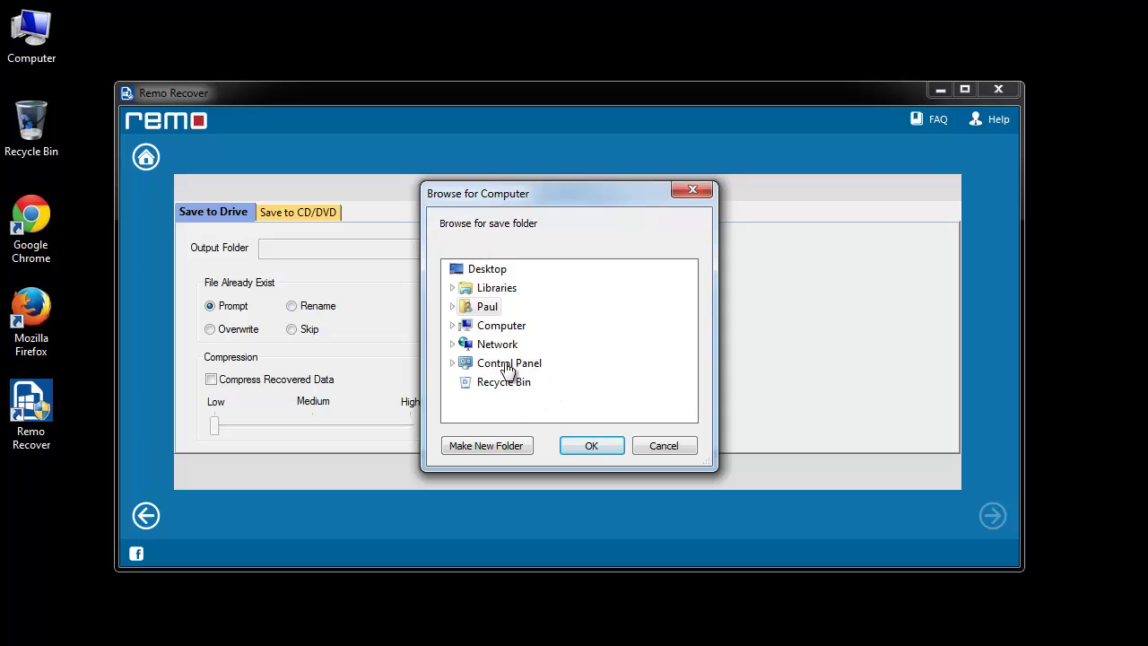
click(453, 325)
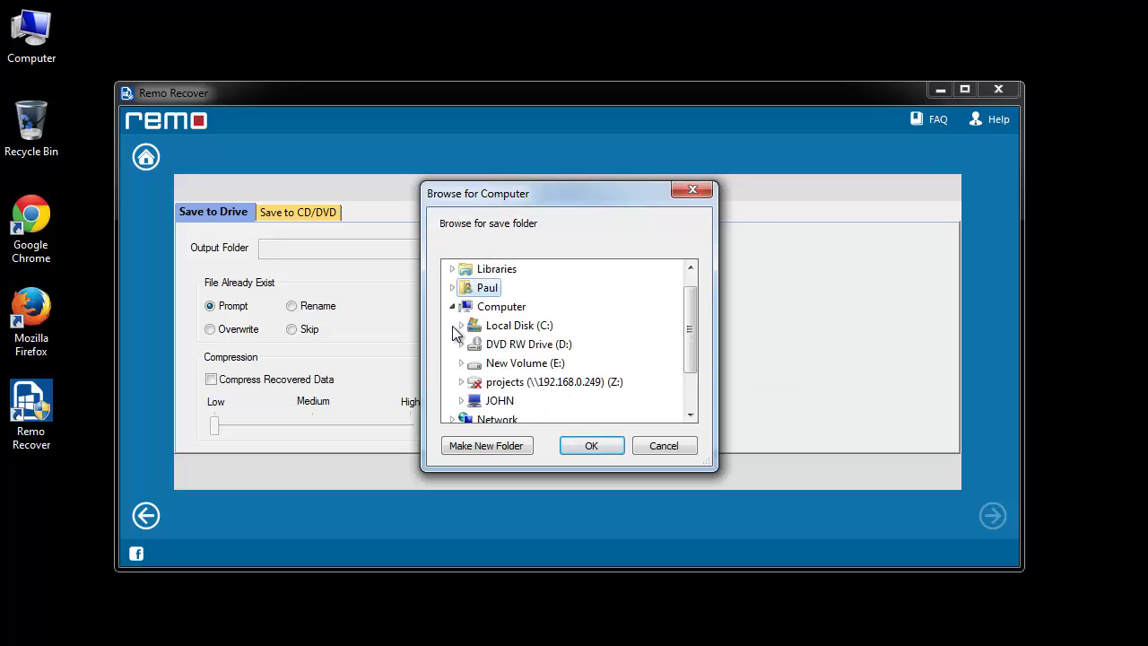
click(536, 330)
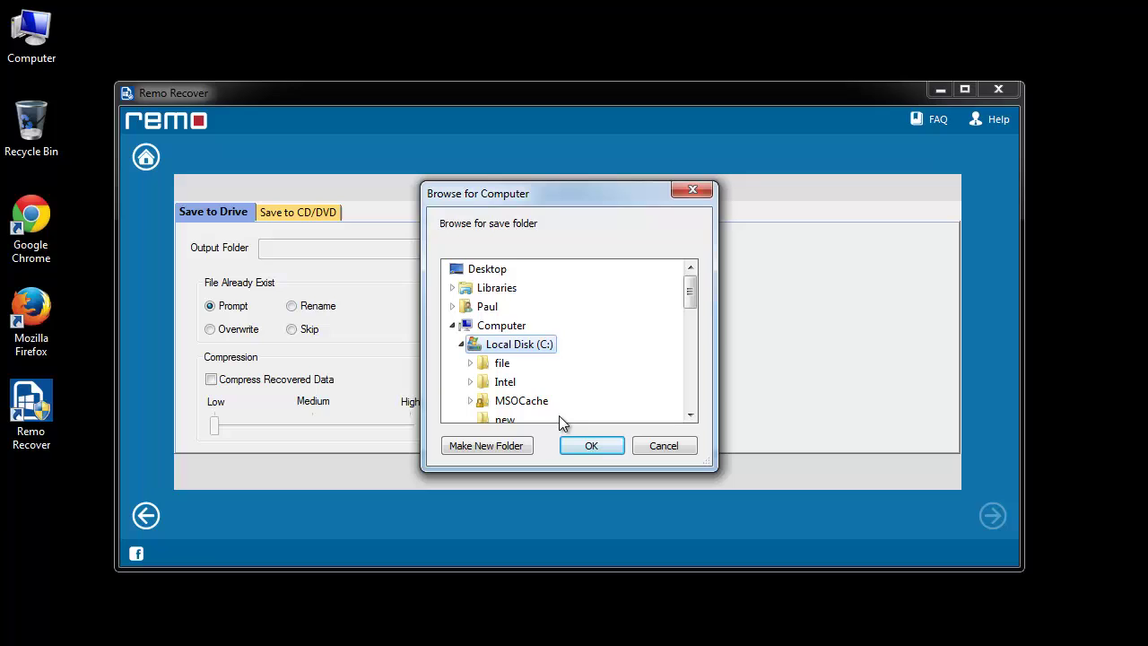
click(574, 443)
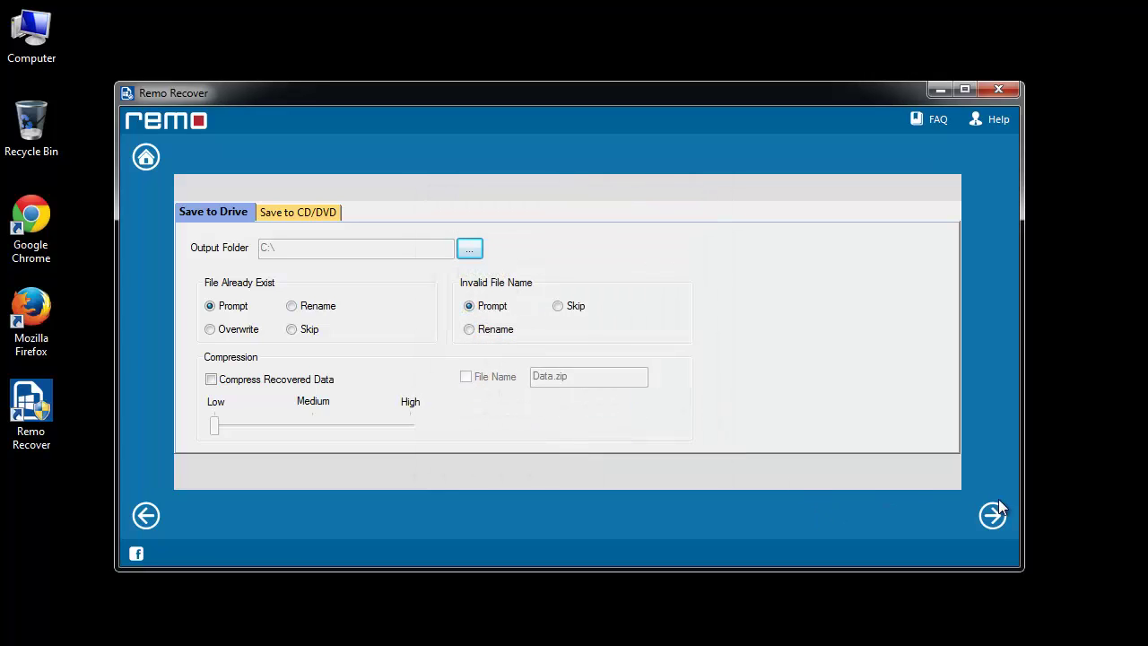
click(991, 515)
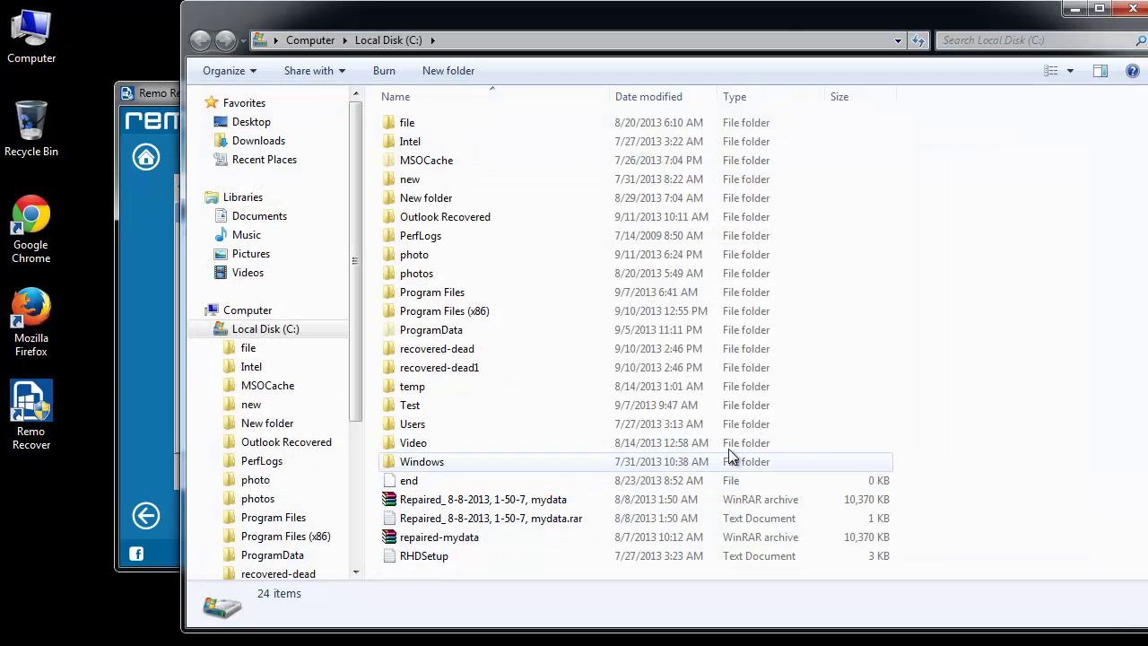
Step: Open the recovered photo folder on Local Disk (C:) and examine the saved images
drag(786, 24, 729, 37)
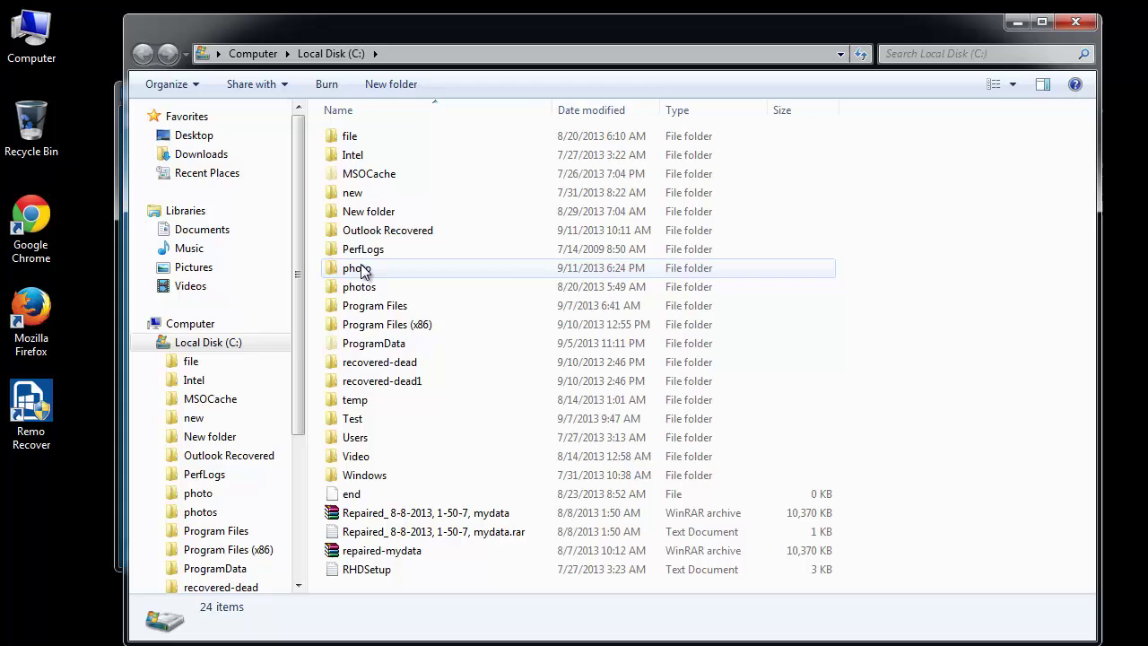
mouse_move(363, 273)
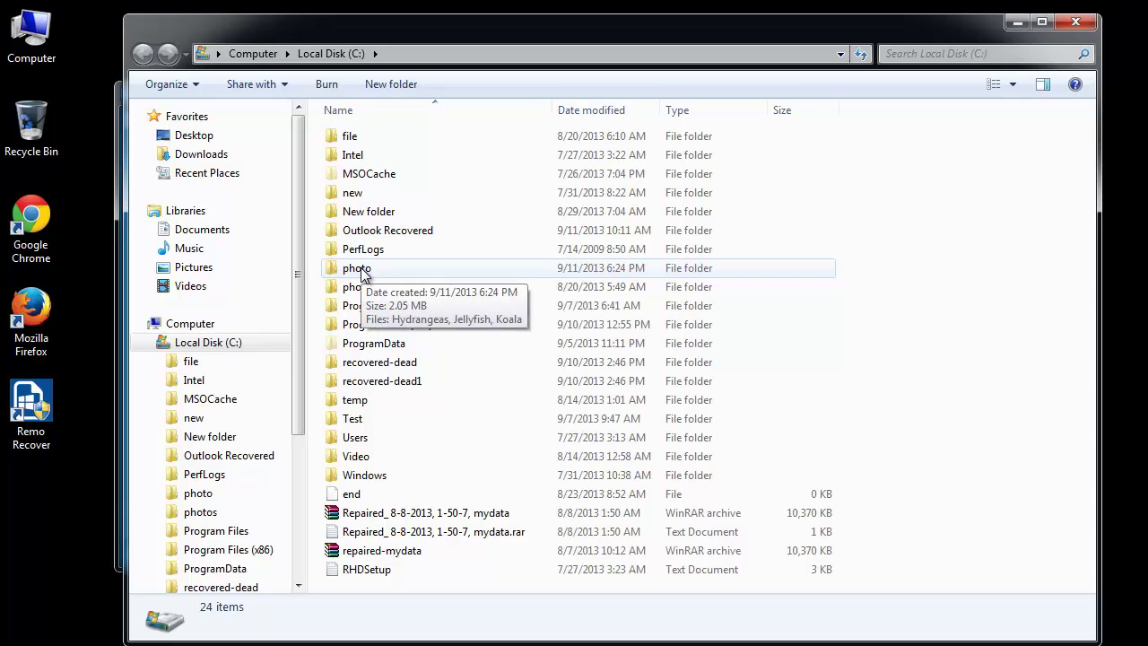
double_click(356, 269)
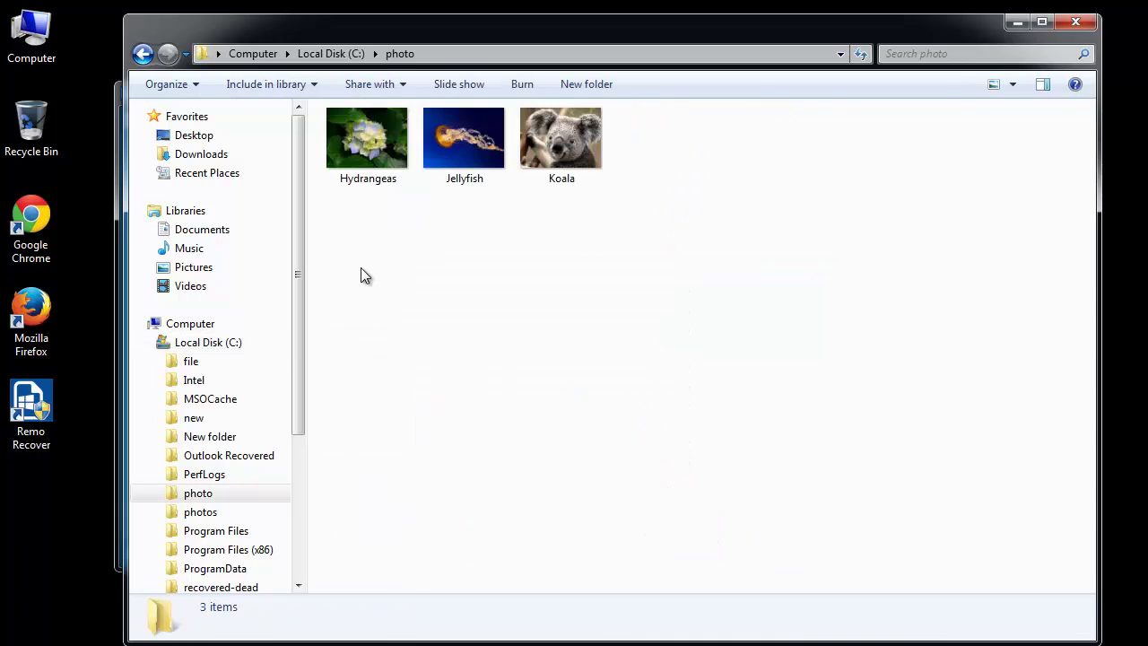
drag(570, 229, 256, 91)
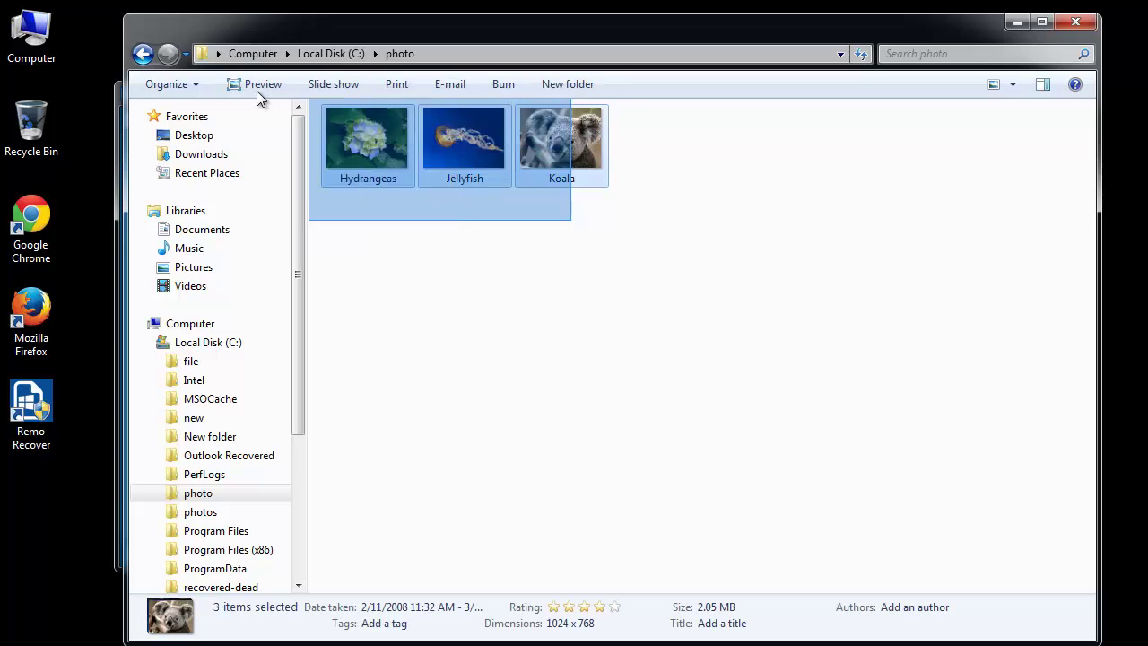
click(629, 518)
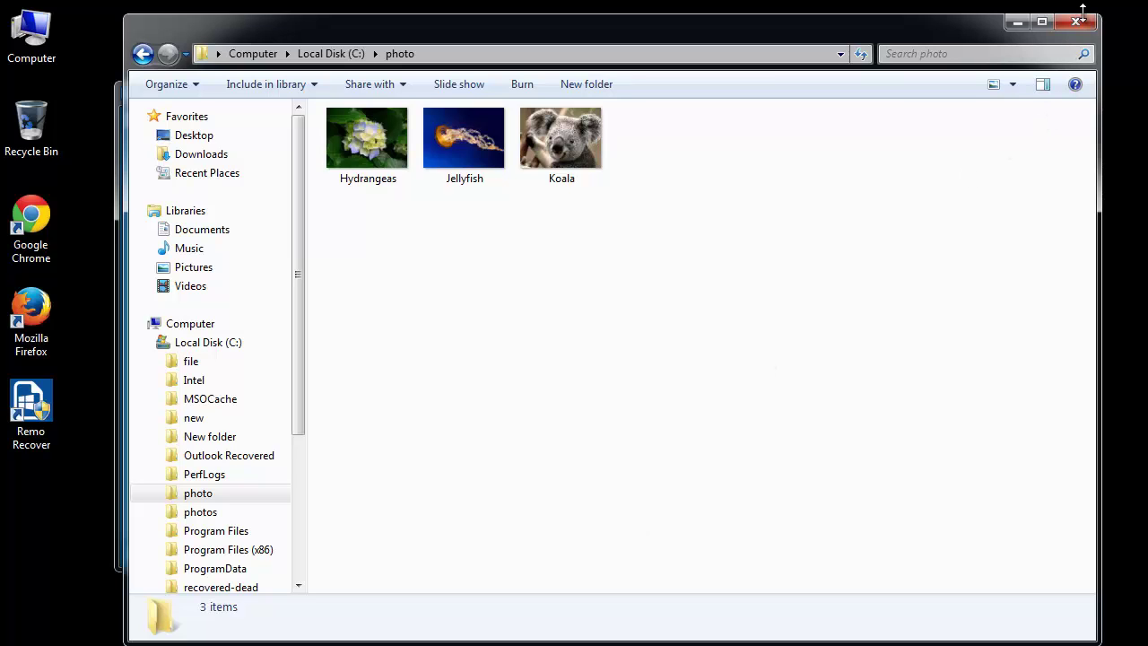
drag(1083, 14, 1083, 17)
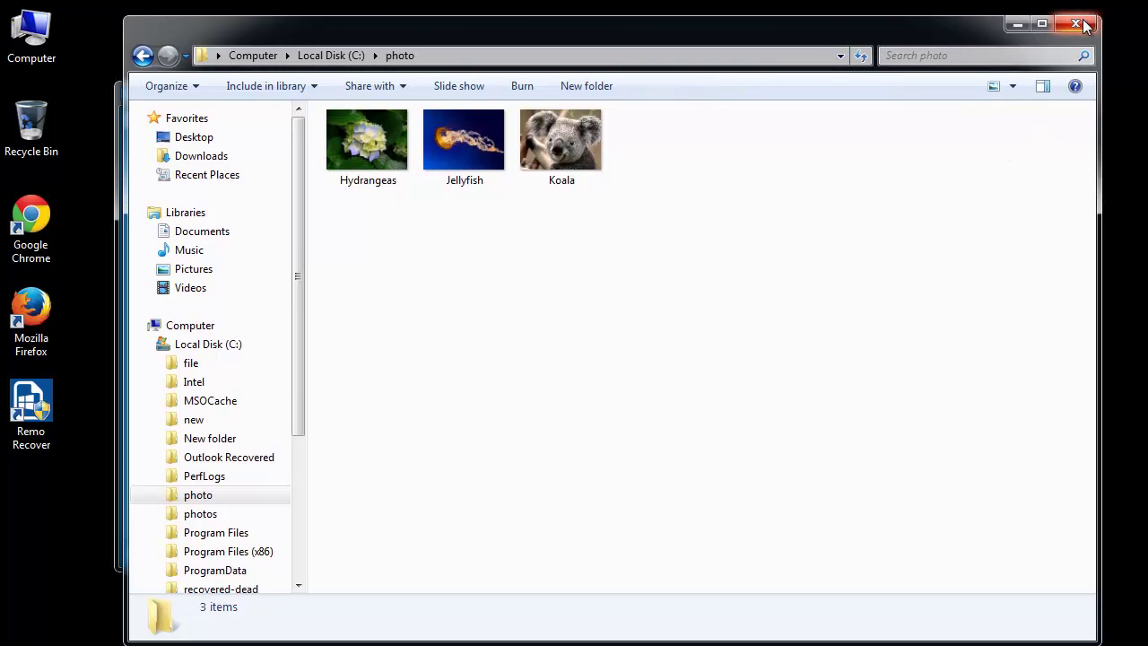